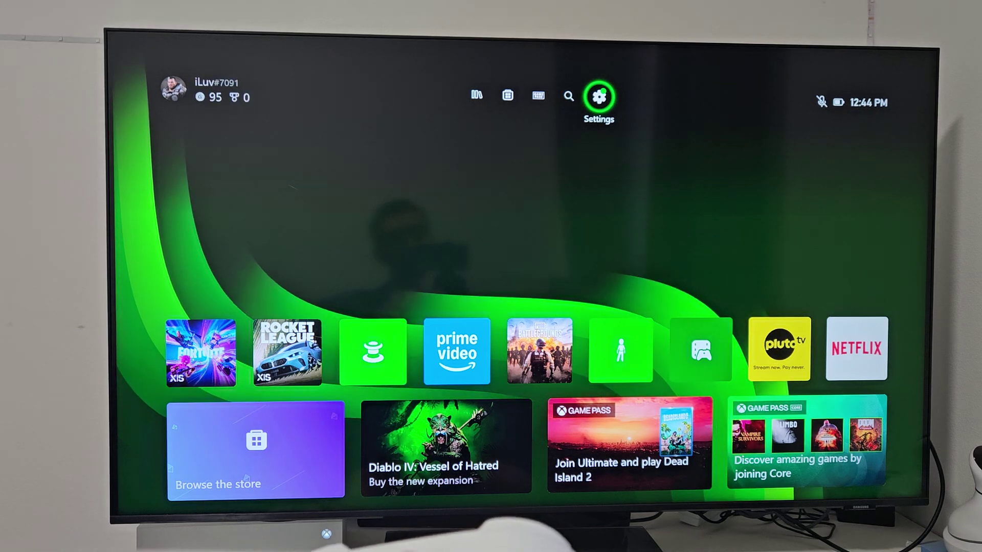
- Open Settings > General > Network settings to view the 5GHz SpectrumSetup-57 connection with Open NAT
key(super)
key(Escape)
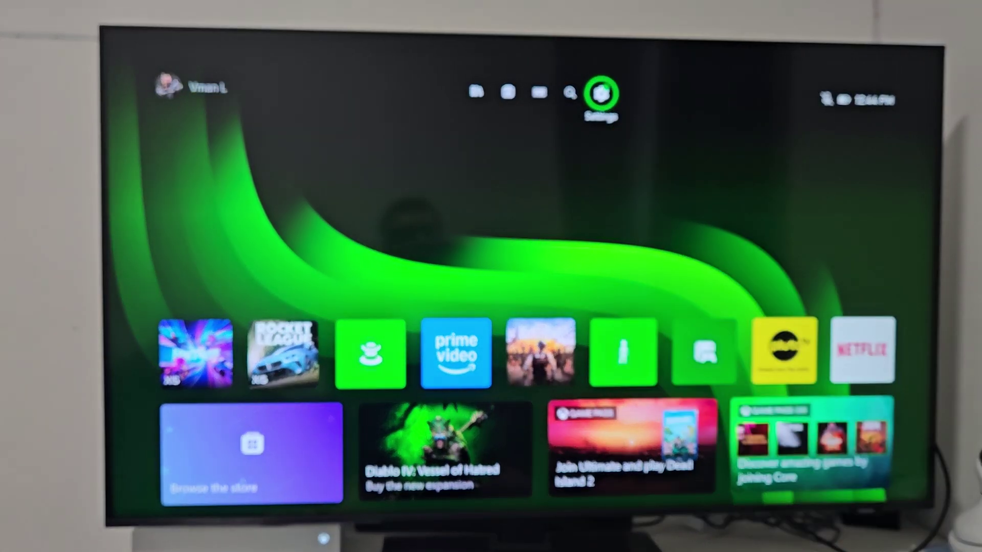
key(Left)
key(Left)
key(Right)
key(Right)
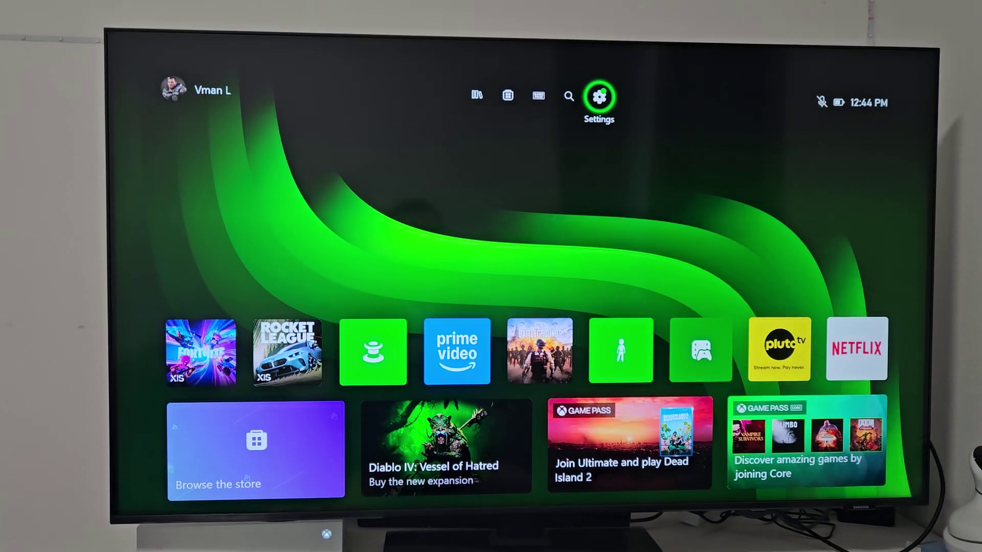
key(Return)
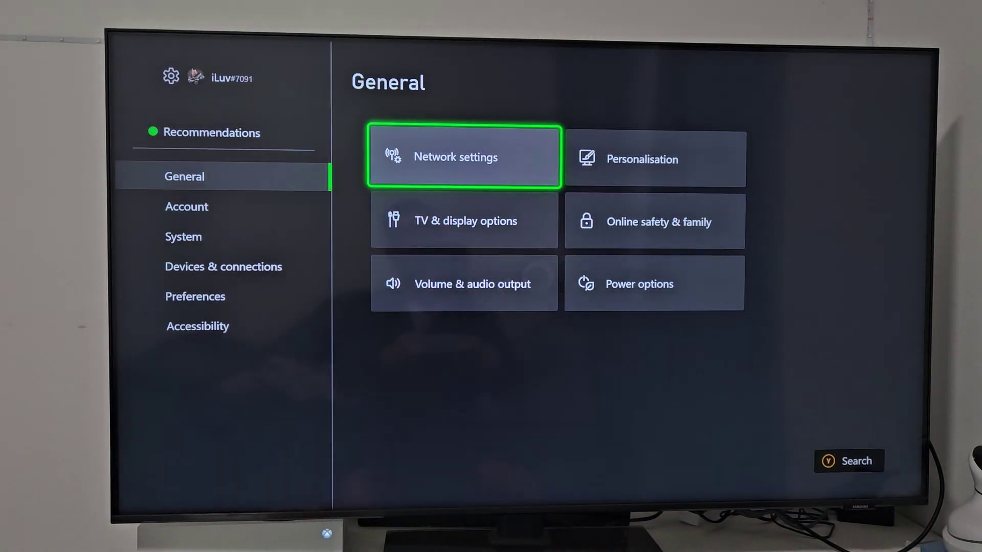
key(Down)
key(Up)
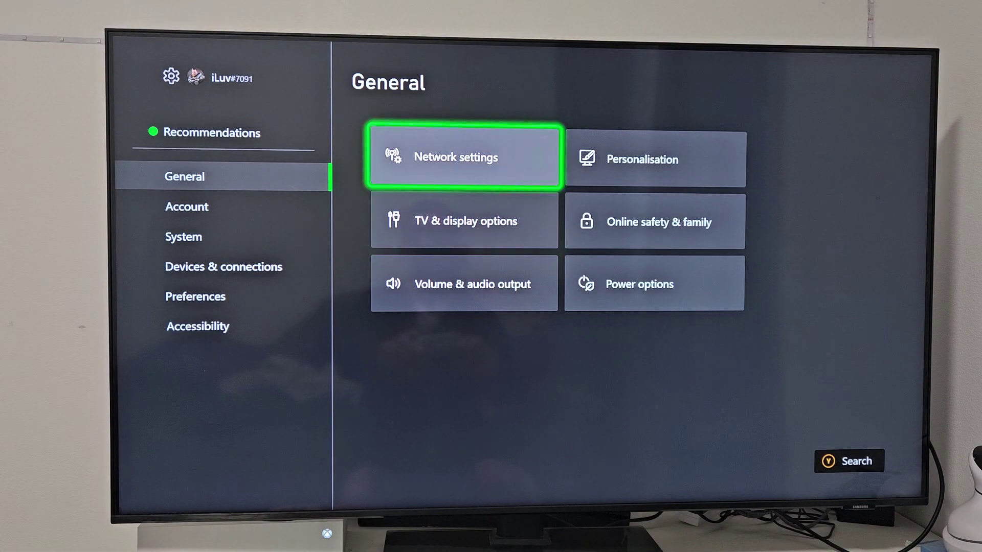
key(Up)
key(Down)
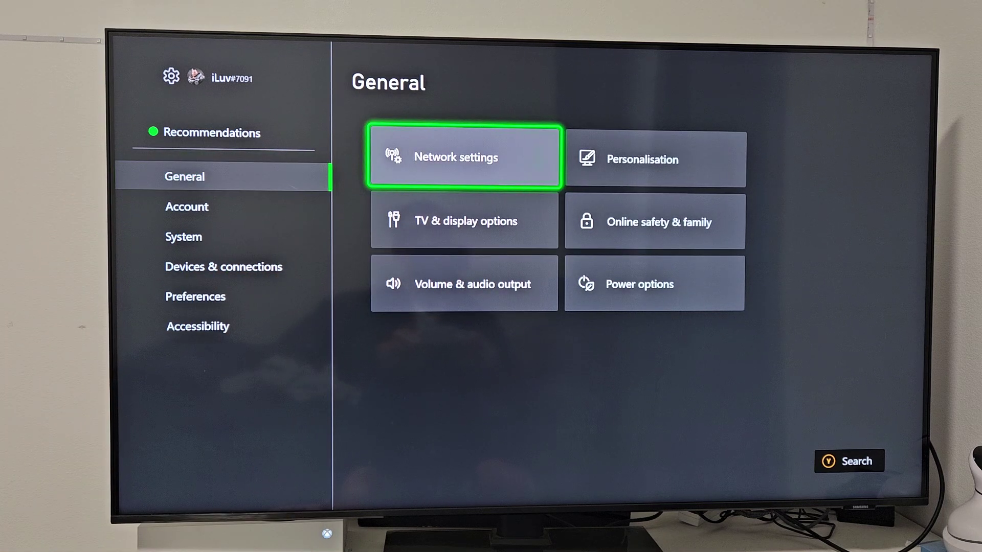
key(Return)
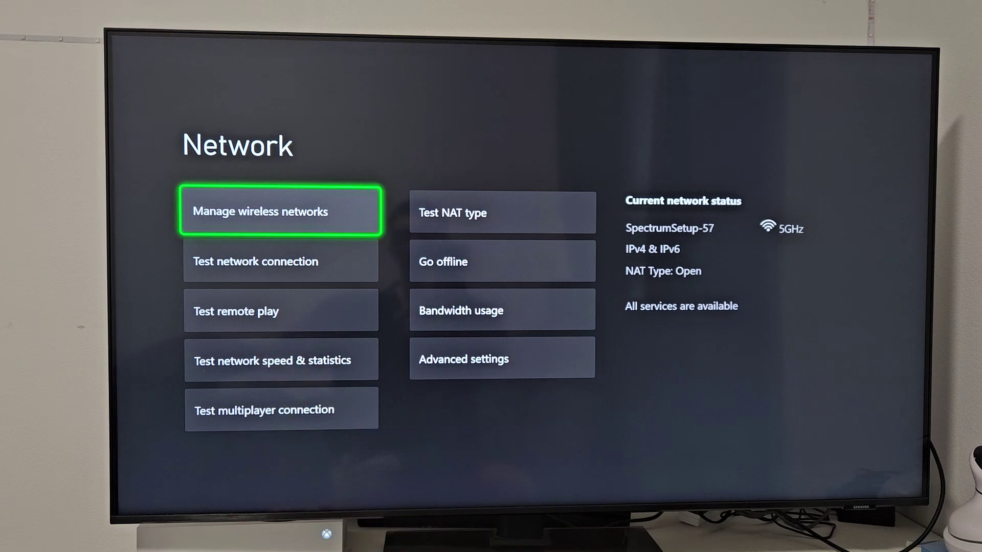
key(Down)
key(Down)
key(Down)
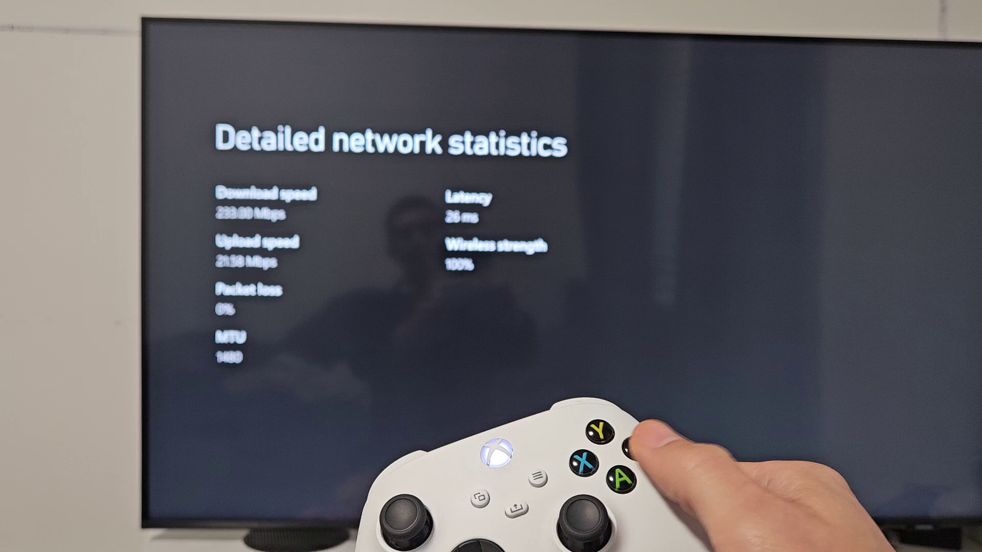
- Close the statistics and highlight Test network speed & statistics on the now-wired connection
key(Escape)
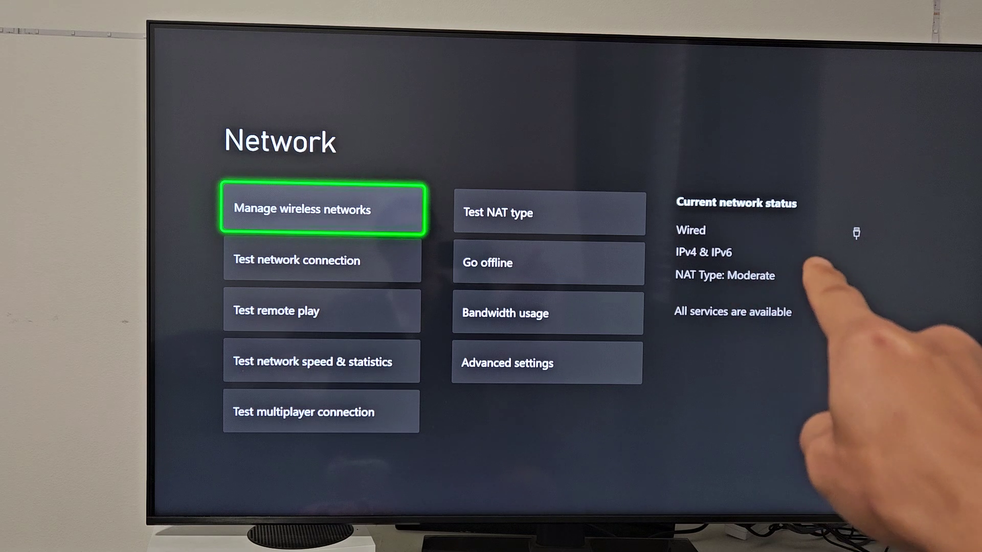
key(Down)
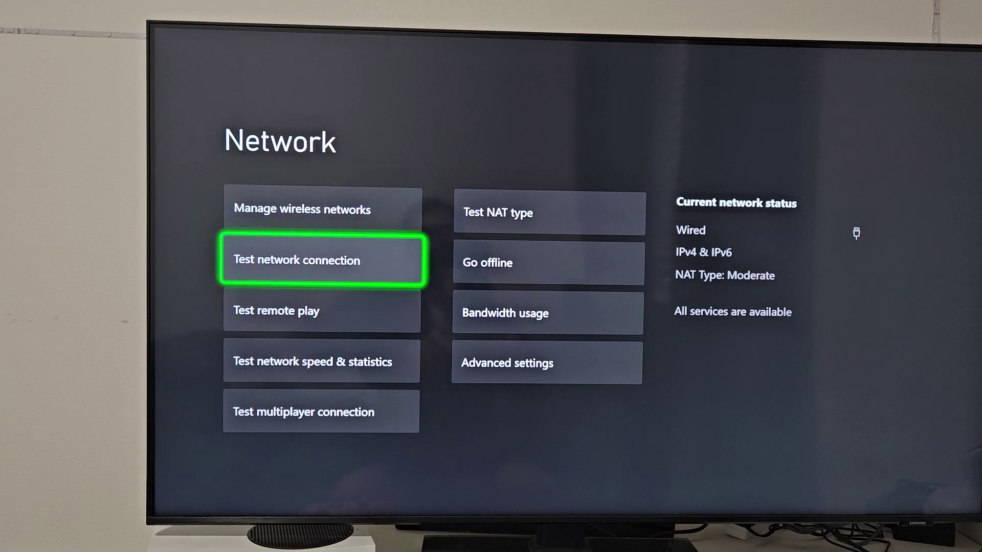
key(Down)
key(Down)
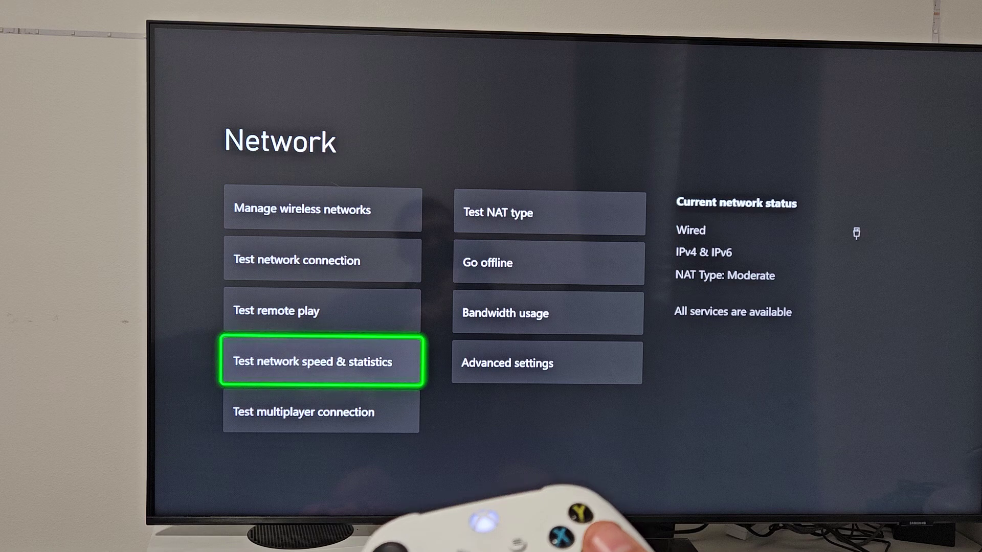